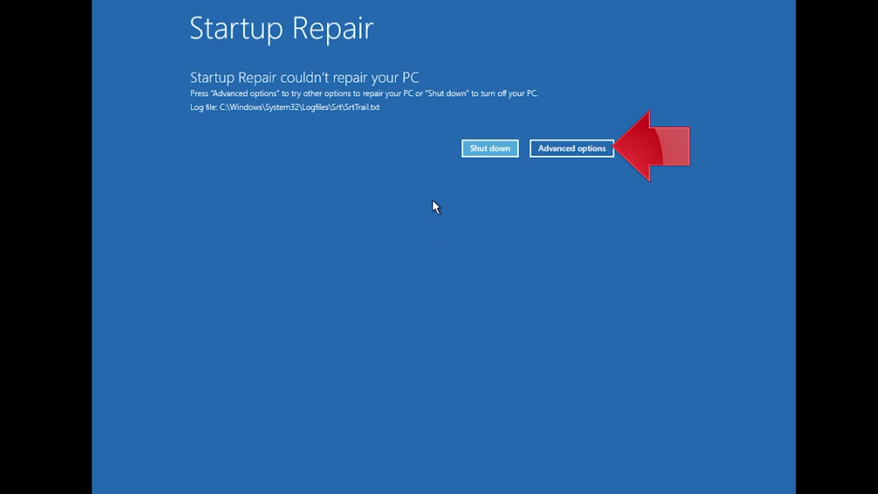
Launch Command Prompt via Troubleshoot > Advanced options and sign in with the local account
{"action": "left_click", "coordinate": [608, 150]}
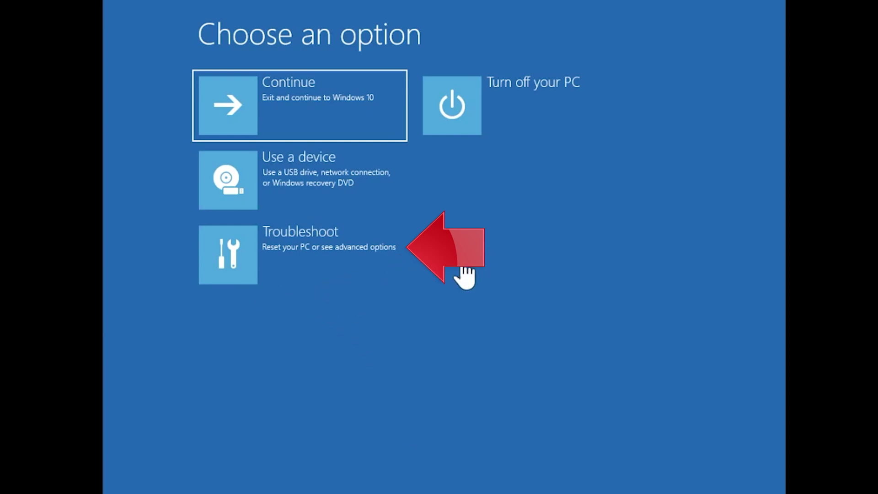
{"action": "left_click", "coordinate": [289, 272]}
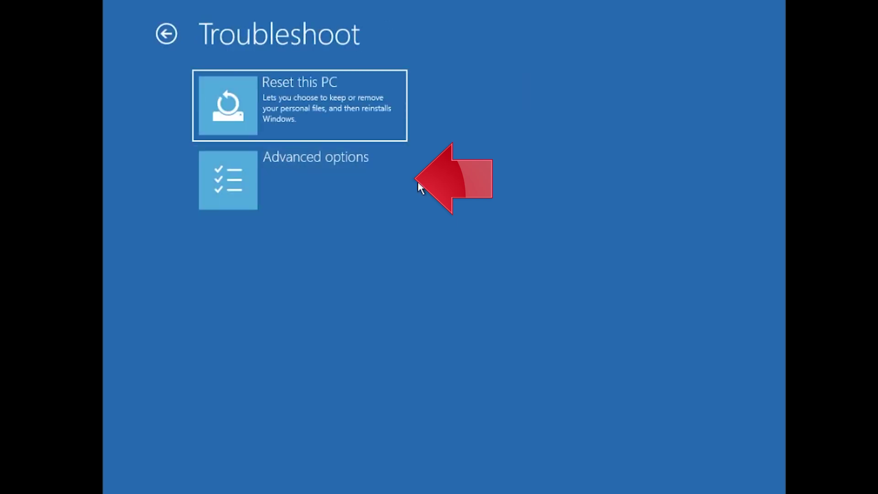
{"action": "left_click", "coordinate": [377, 180]}
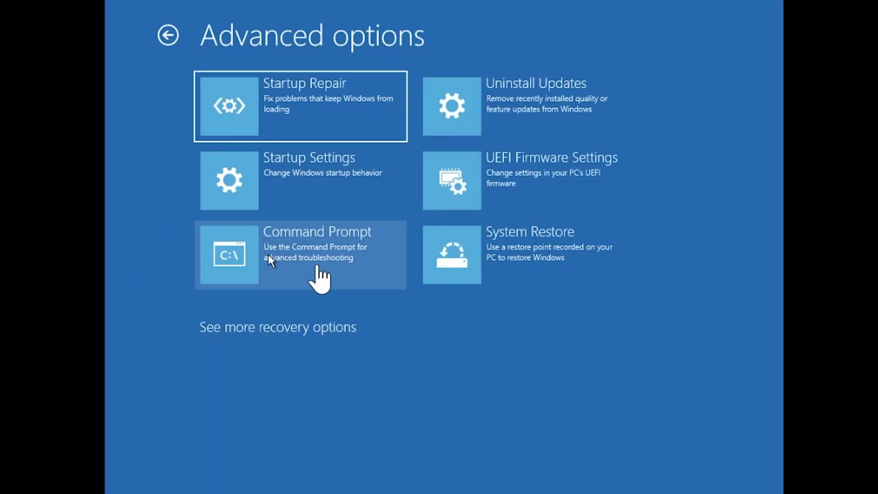
{"action": "left_click", "coordinate": [317, 265]}
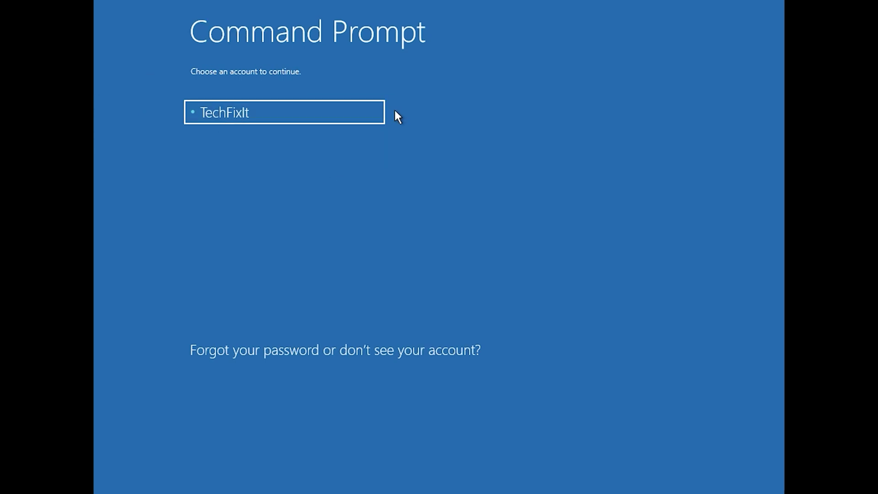
{"action": "left_click", "coordinate": [280, 118]}
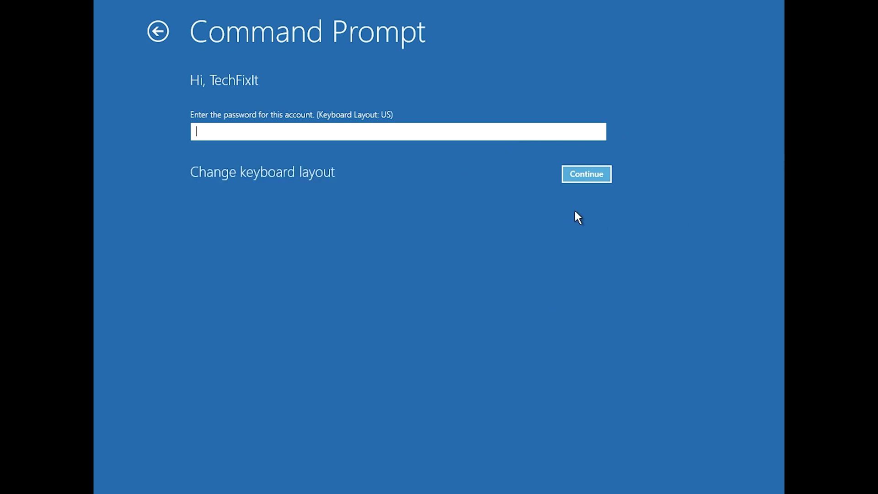
{"action": "left_click", "coordinate": [583, 172]}
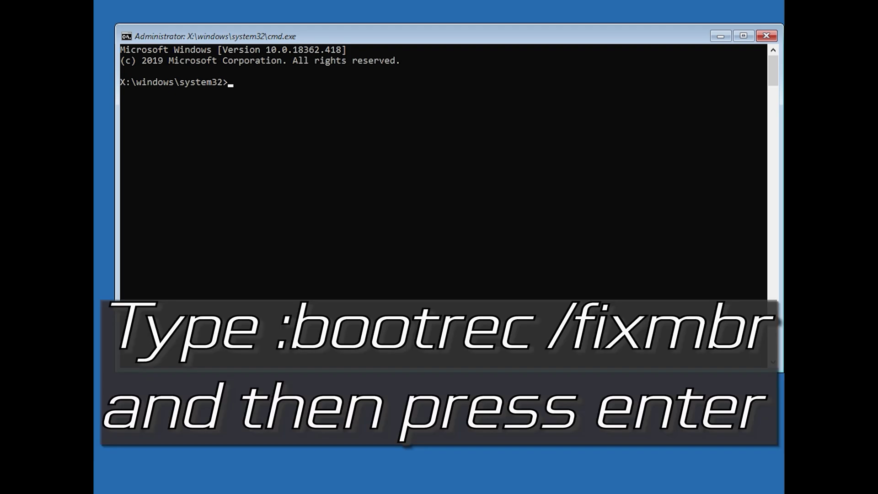
Run bootrec /fixmbr, then bootrec /fixboot, which returns Access is denied
{"action": "type", "text": "bootrec"}
{"action": "type", "text": "/fixmbr"}
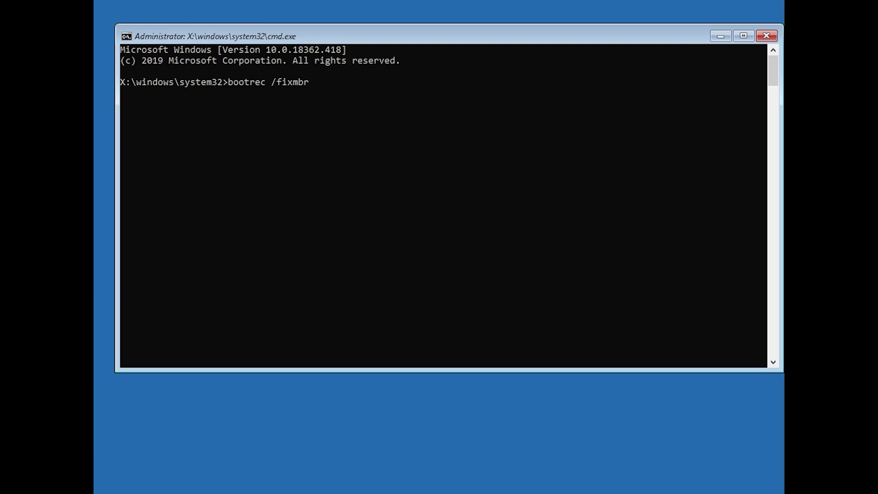
{"action": "key", "text": "Return"}
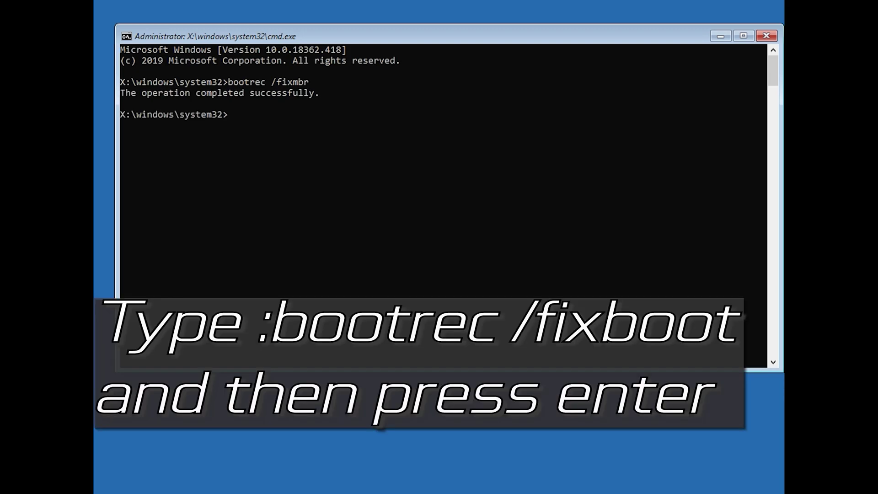
{"action": "type", "text": "bootrec /fixboot"}
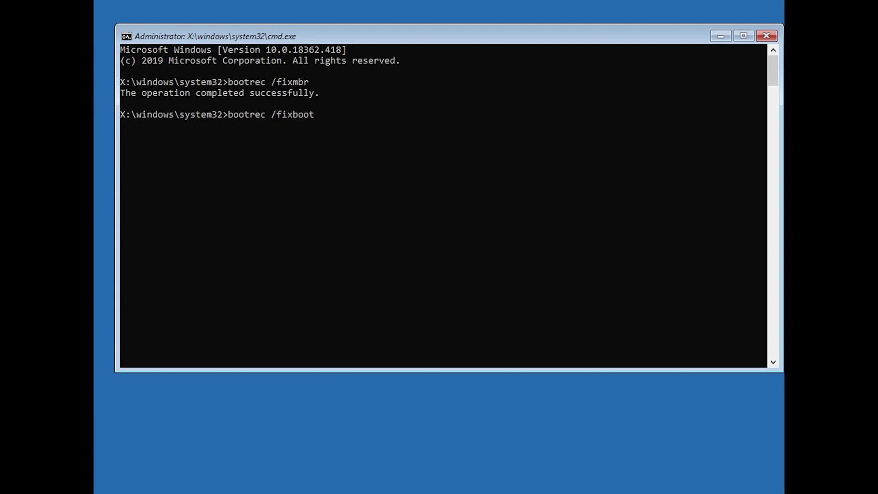
{"action": "key", "text": "Return"}
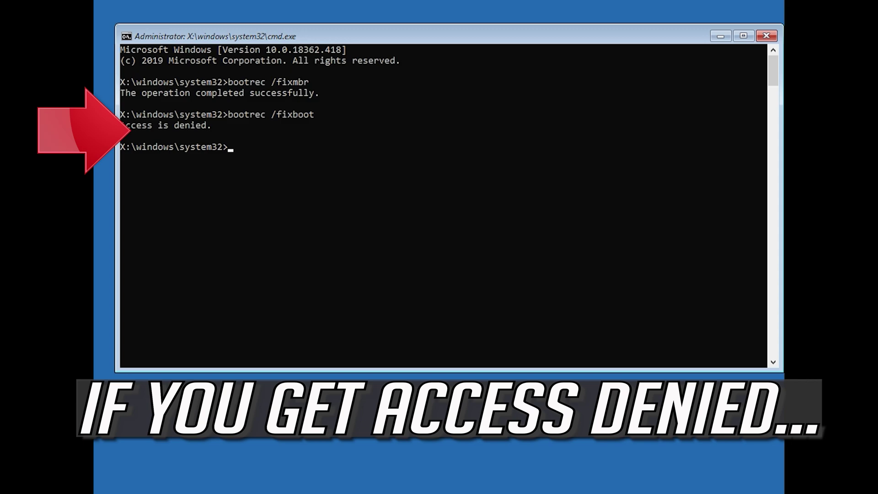
Run bootsect /nt60 sys to update the NTFS bootcode, then rerun bootrec /fixboot
{"action": "type", "text": "bootsect"}
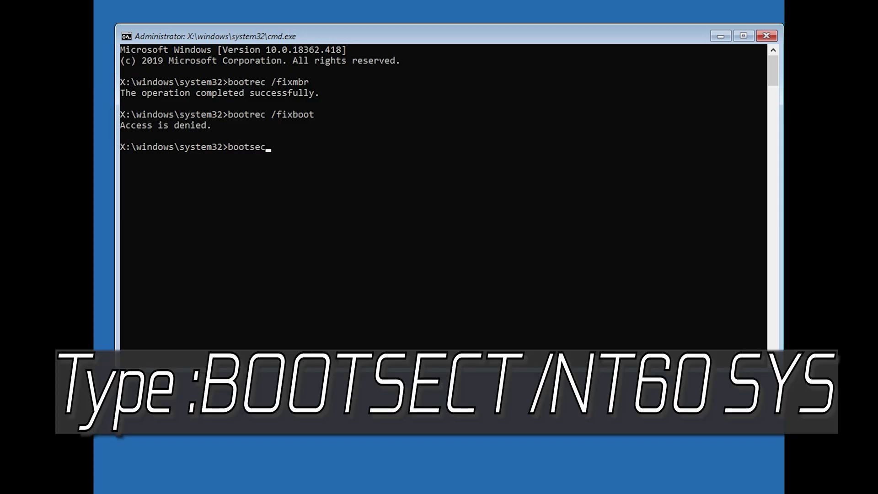
{"action": "type", "text": " /nt60 sys"}
{"action": "key", "text": "Return"}
{"action": "type", "text": "boot"}
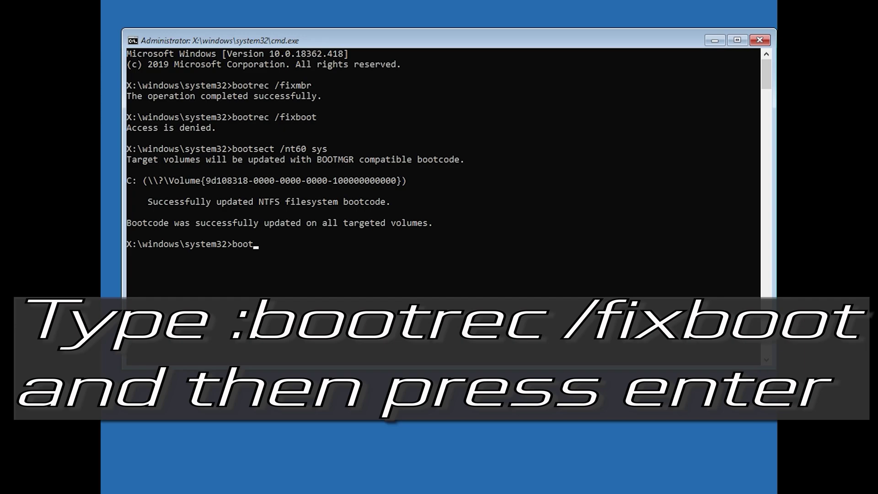
{"action": "type", "text": "rec /fixboot"}
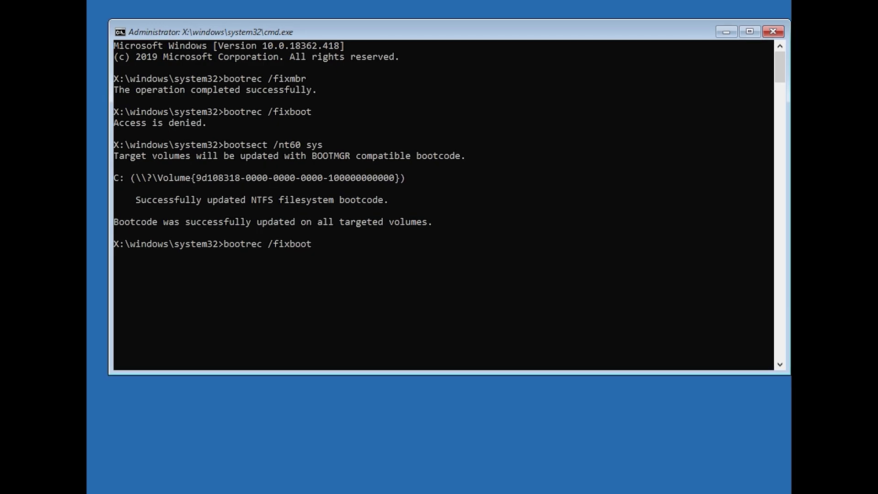
{"action": "key", "text": "Return"}
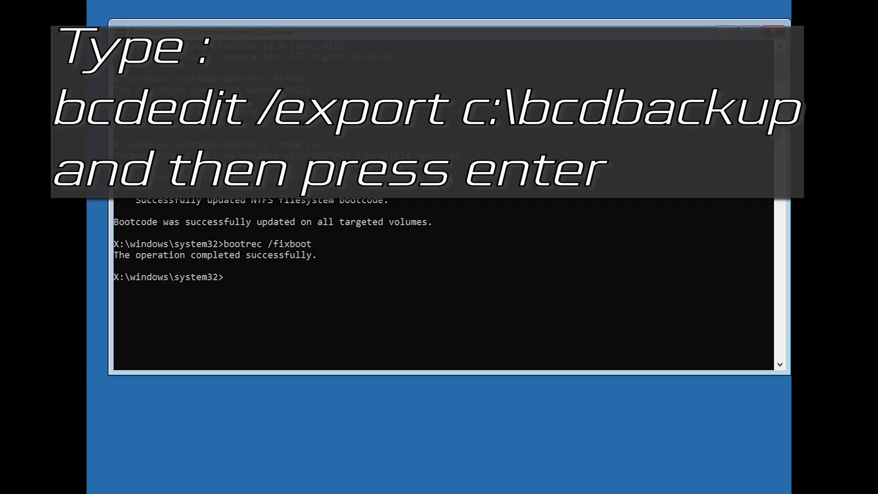
Export the BCD to c:\bcdbackup and run attrib c:\boot\bcd -h -r -s
{"action": "type", "text": "bcdedit /export"}
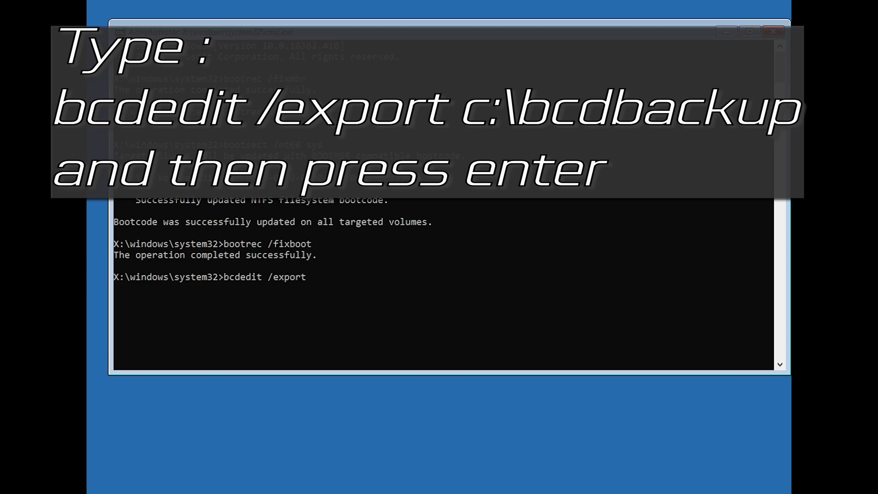
{"action": "type", "text": " c:\\bcdbackup"}
{"action": "key", "text": "Return"}
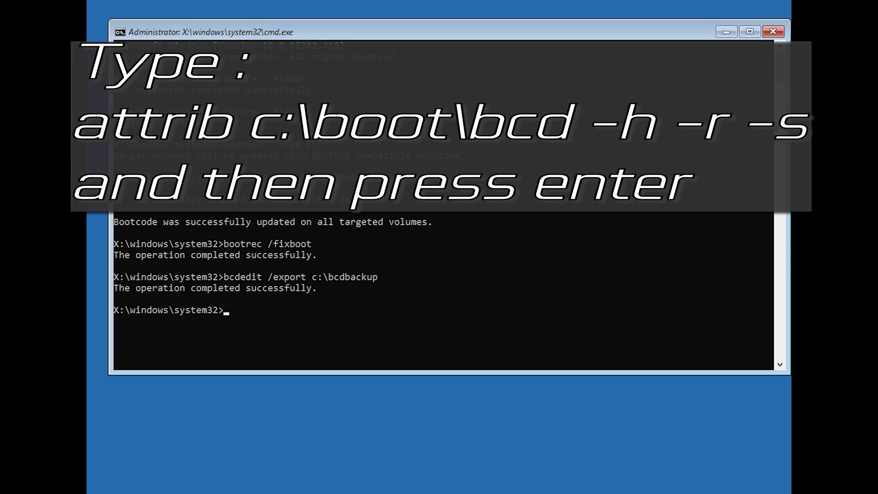
{"action": "type", "text": "attrib c:\\boot\\bcd"}
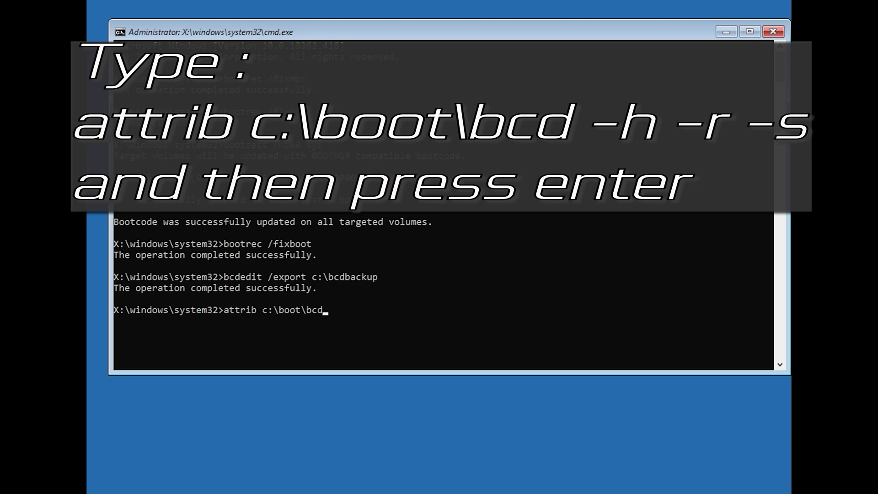
{"action": "type", "text": " -h -r -s"}
{"action": "key", "text": "Return"}
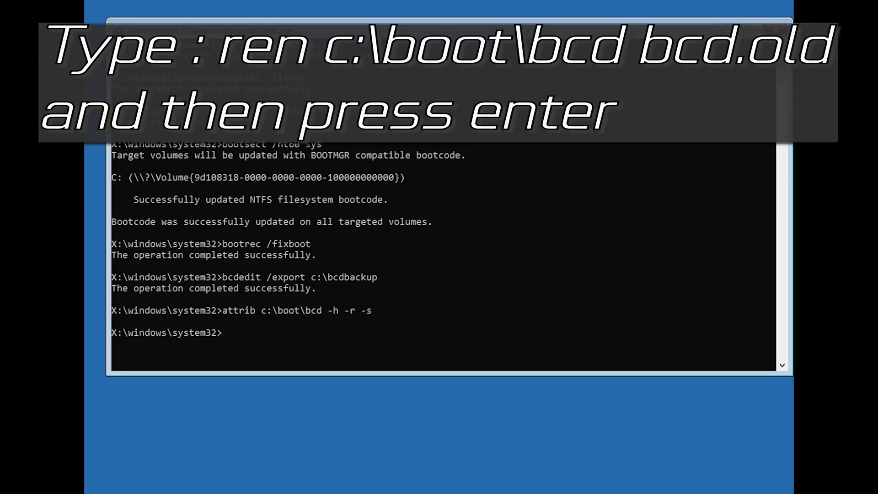
Rename c:\boot\bcd to bcd.old and start bootrec /rebuildbcd
{"action": "type", "text": "re"}
{"action": "type", "text": "n "}
{"action": "type", "text": "c:"}
{"action": "type", "text": "\boot"}
{"action": "type", "text": "\\"}
{"action": "type", "text": "bcd"}
{"action": "type", "text": " bcd."}
{"action": "type", "text": "old"}
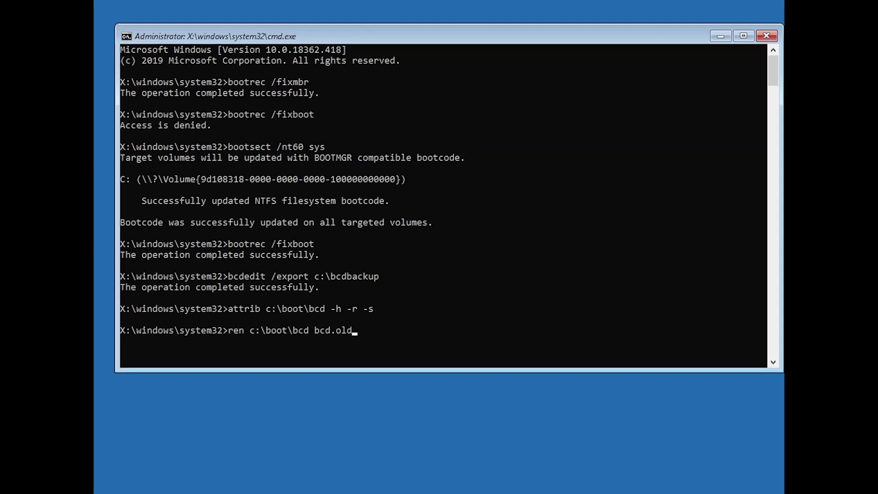
{"action": "key", "text": "Return"}
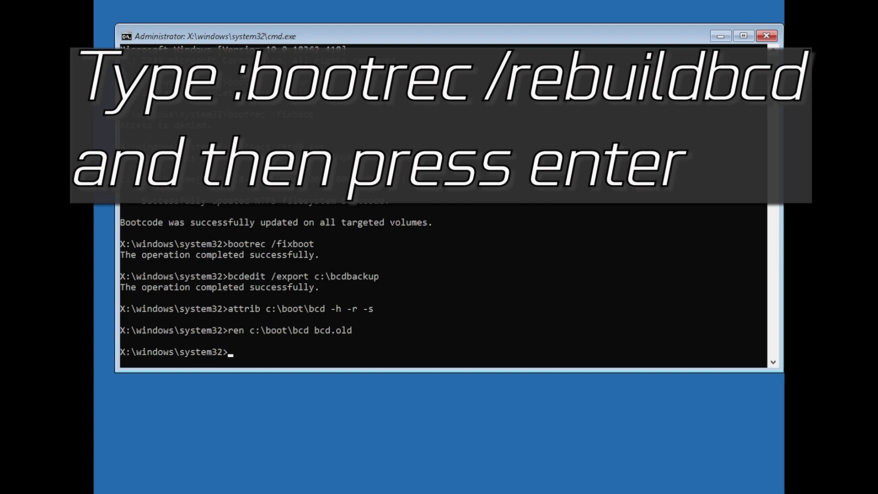
{"action": "type", "text": "bootrec /rebuild"}
{"action": "type", "text": "bcd"}
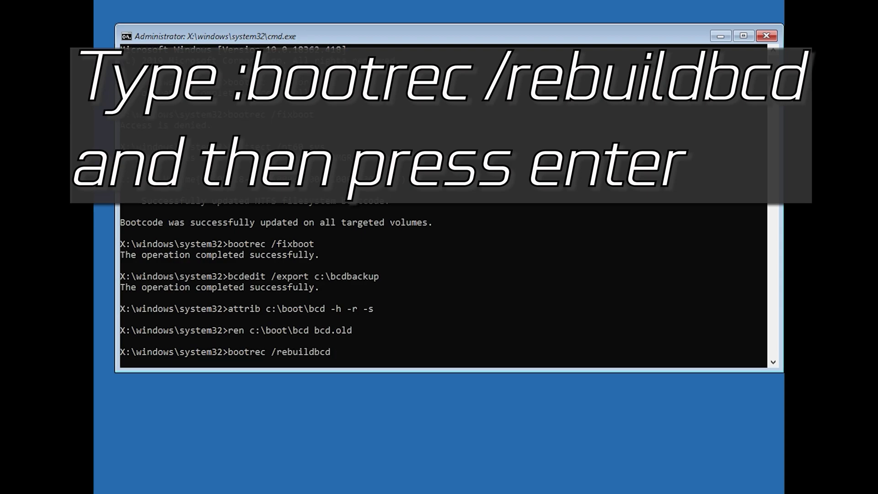
{"action": "key", "text": "Return"}
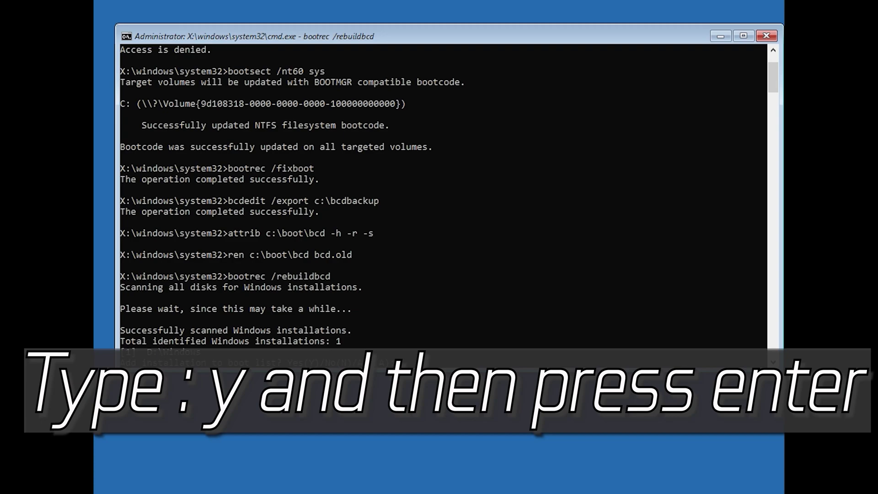
Answer y to add D:\Windows to the boot list, then exit the console
{"action": "type", "text": "y"}
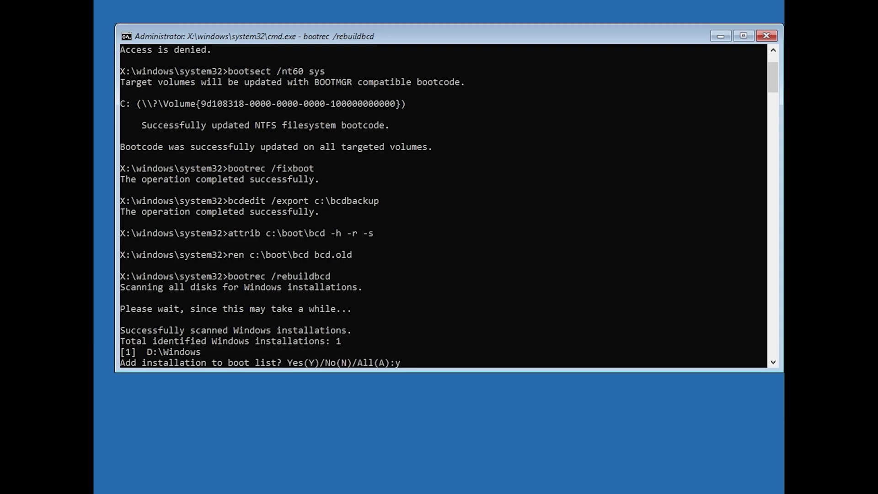
{"action": "key", "text": "Return"}
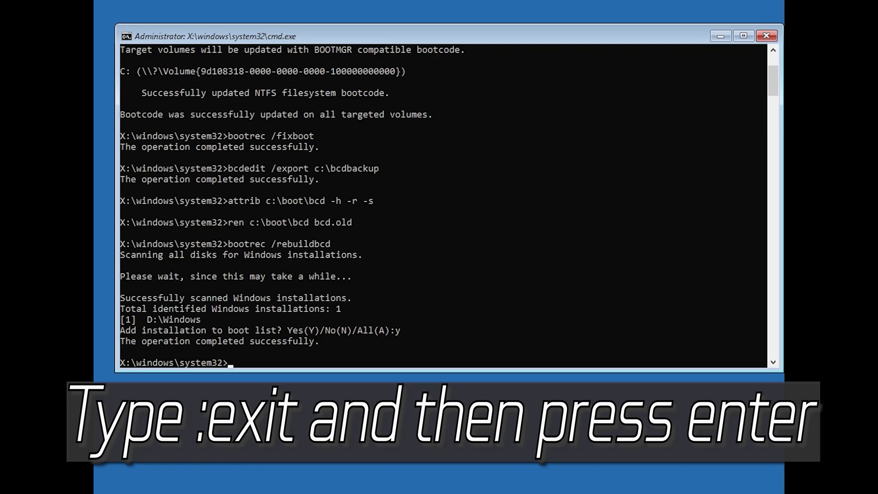
{"action": "type", "text": "exit"}
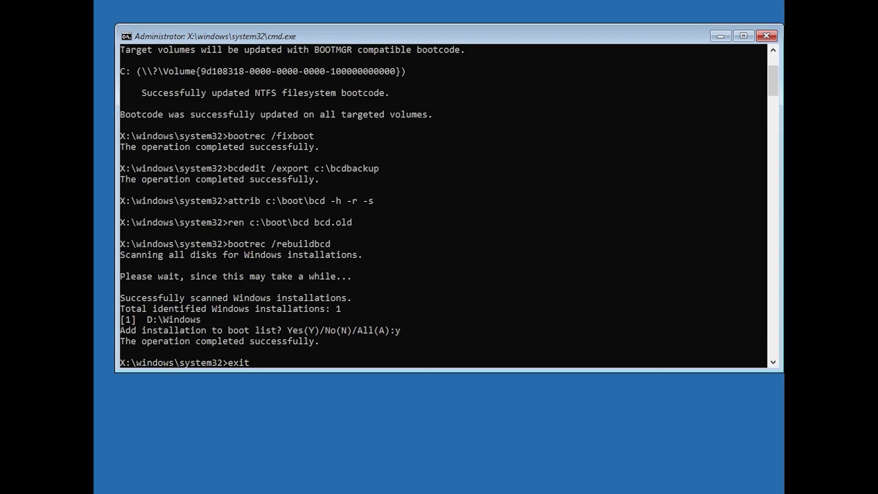
{"action": "key", "text": "Return"}
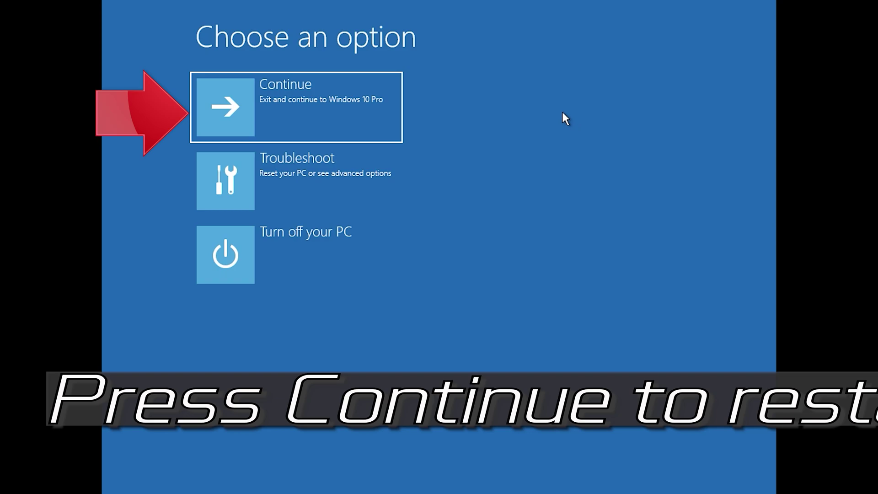
Continue to Windows 10, then run Startup Repair from Troubleshoot > Advanced options
{"action": "left_click", "coordinate": [334, 101]}
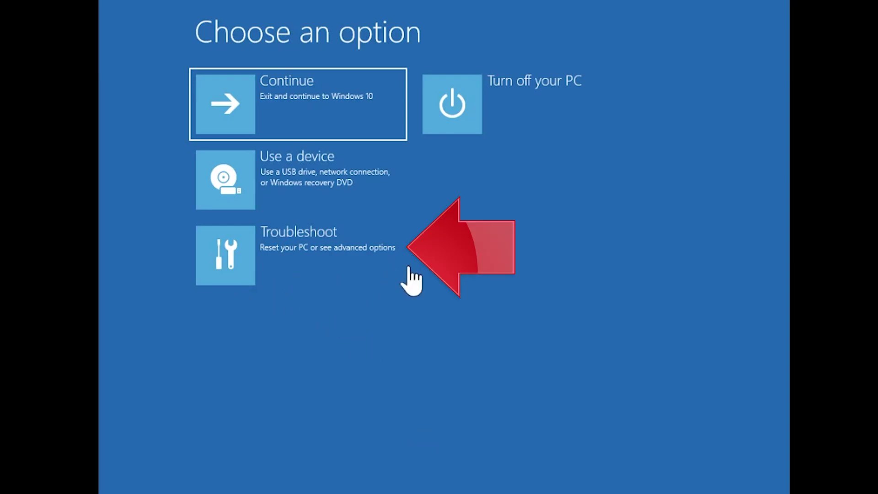
{"action": "left_click", "coordinate": [287, 272]}
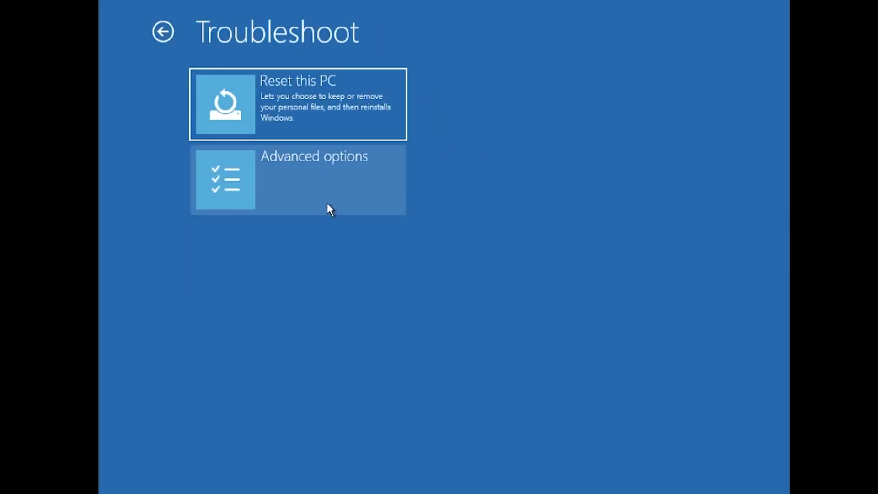
{"action": "left_click", "coordinate": [376, 180]}
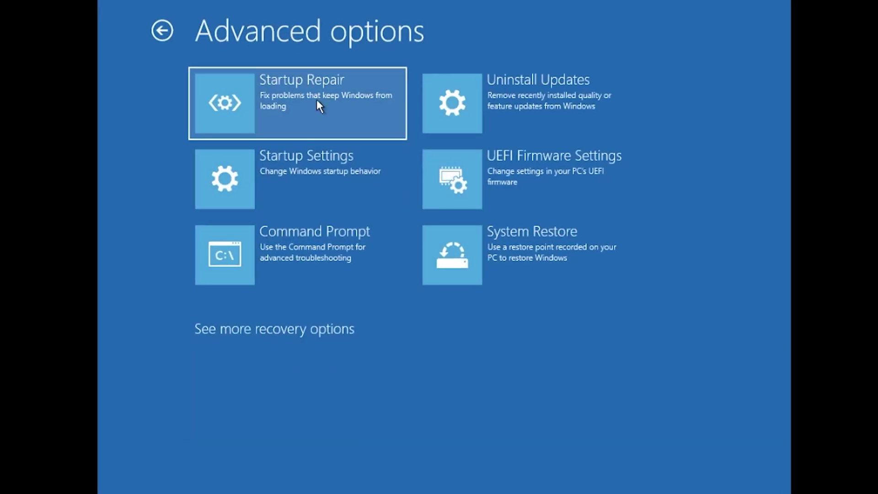
{"action": "left_click", "coordinate": [317, 99]}
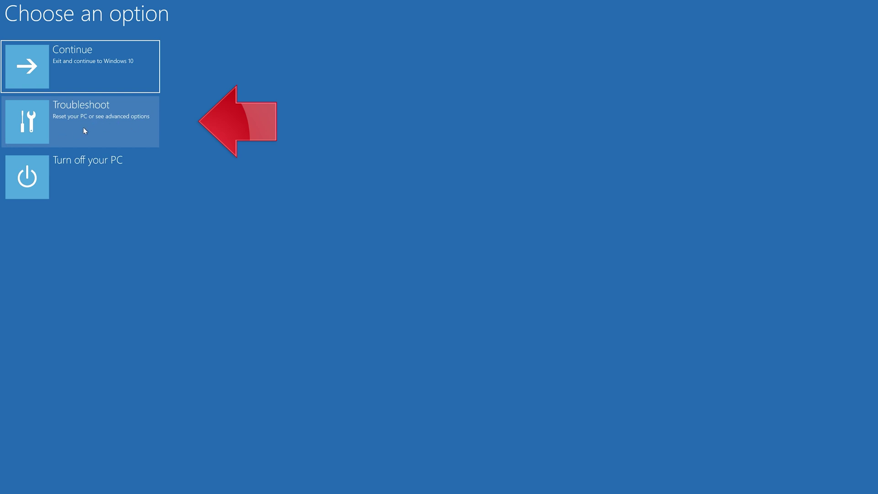
Launch System Restore from Troubleshoot > Advanced options
{"action": "left_click", "coordinate": [84, 129]}
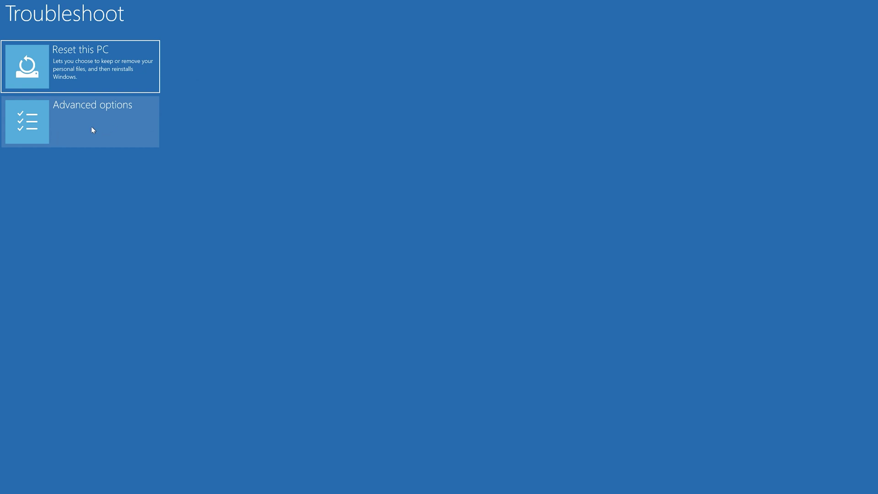
{"action": "left_click", "coordinate": [93, 130]}
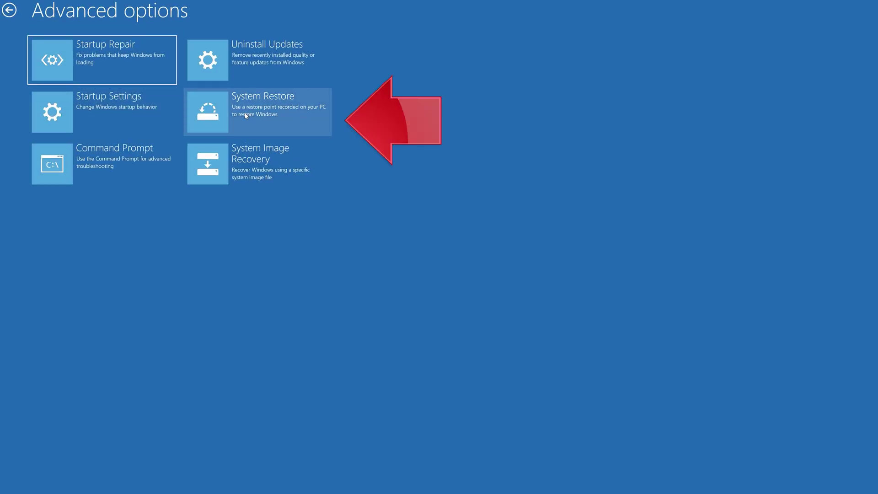
{"action": "left_click", "coordinate": [276, 122]}
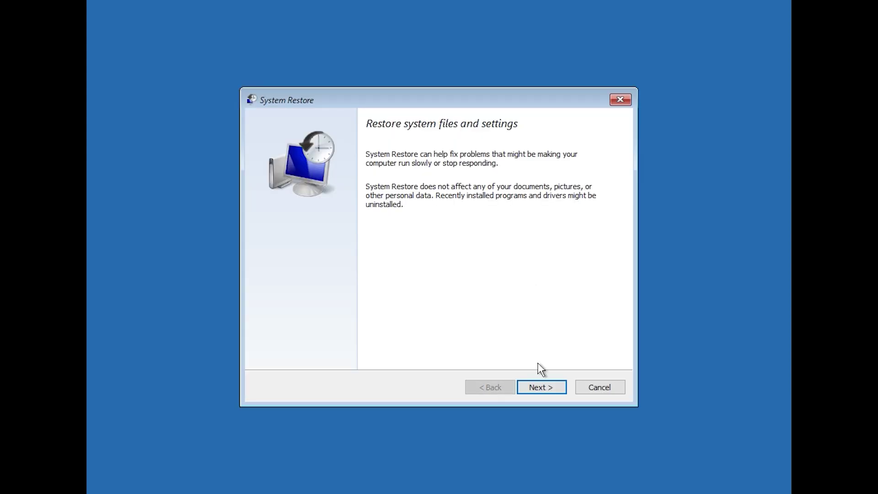
Select the 1/10/2020 12:21:42 AM restore point, finish the wizard and confirm the warning
{"action": "left_click", "coordinate": [542, 387]}
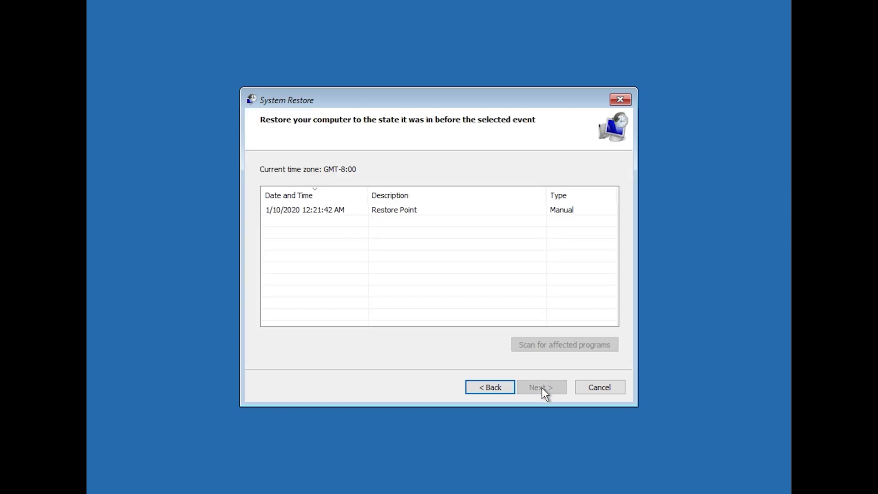
{"action": "left_click", "coordinate": [306, 211]}
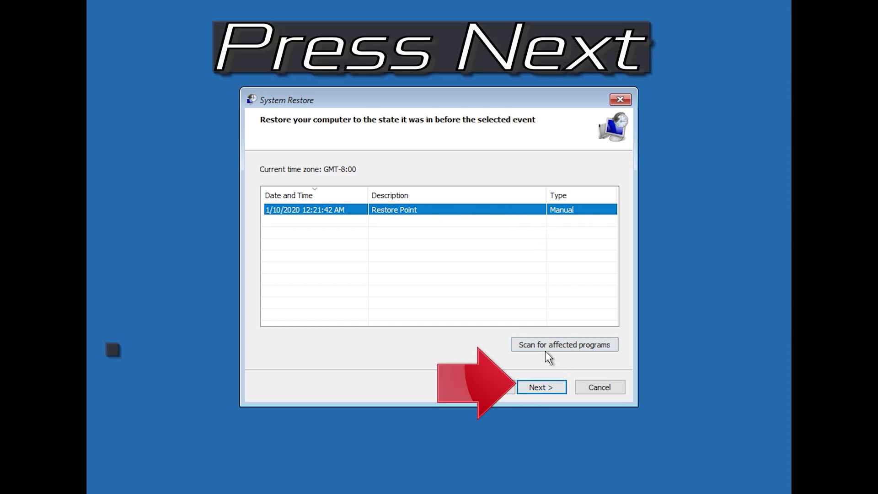
{"action": "left_click", "coordinate": [541, 387]}
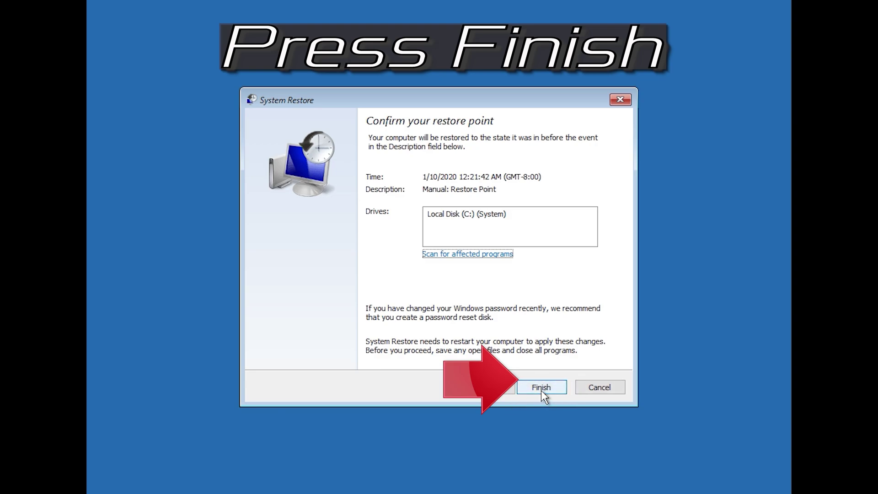
{"action": "left_click", "coordinate": [541, 392]}
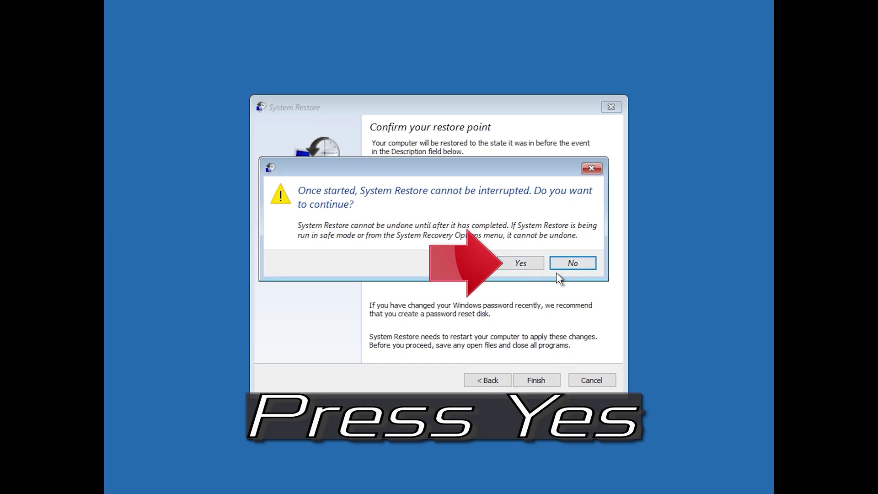
{"action": "left_click", "coordinate": [518, 265]}
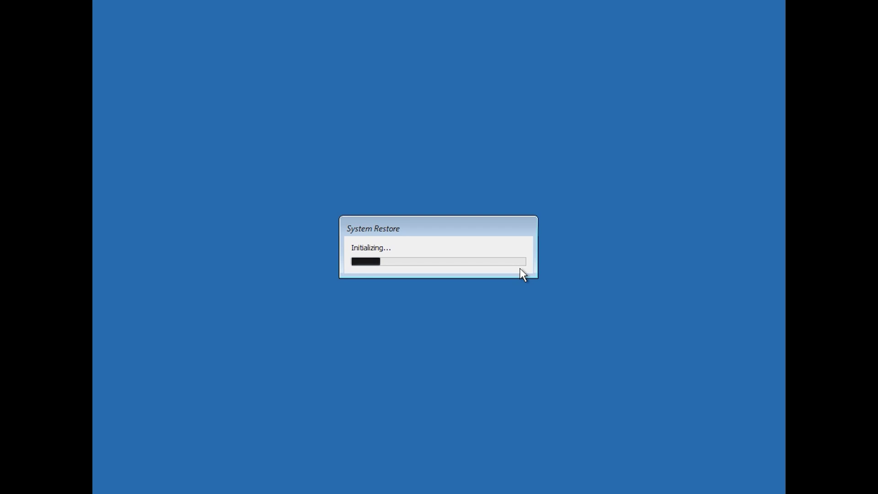